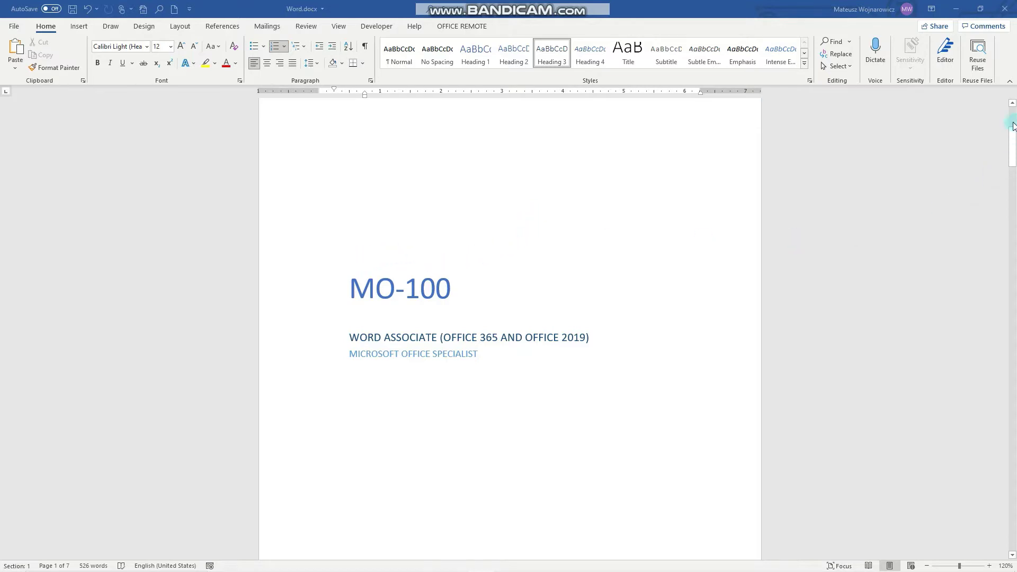
Step: Scroll down to page 7 and place the cursor at the ends of lines 6.2.2 to 6.2.4
left_click_drag(1012, 130, 979, 491)
left_click(407, 267)
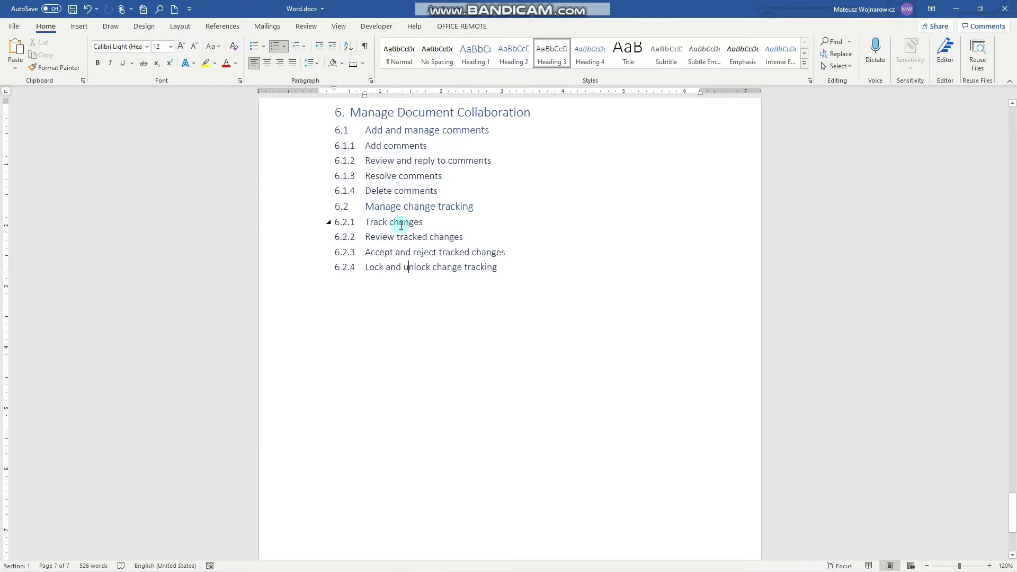
left_click(480, 237)
left_click(512, 252)
left_click(504, 268)
Step: Open Track Changes Options from the Review tab's Tracking group and move the dialog aside
left_click(308, 27)
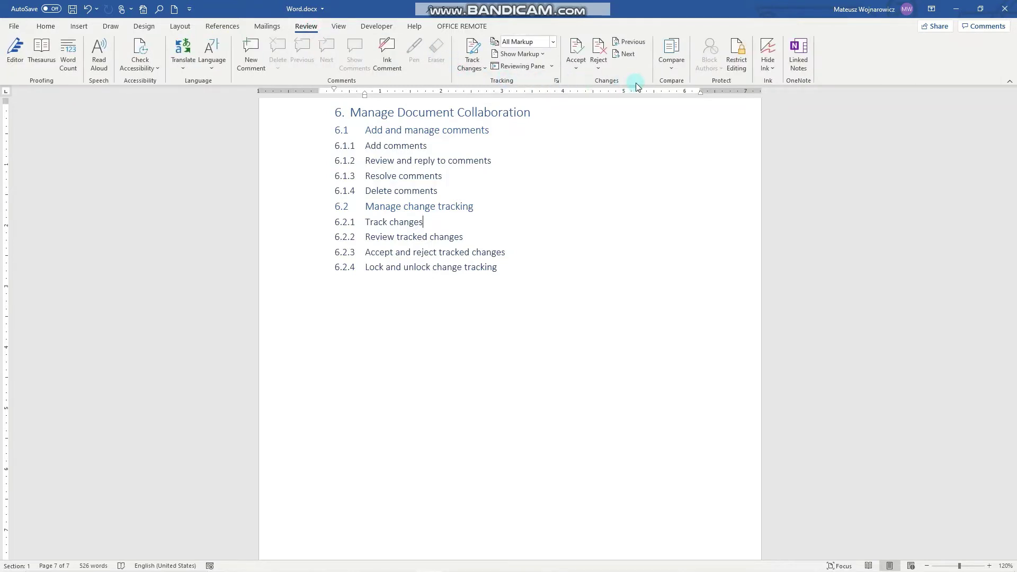
left_click(557, 80)
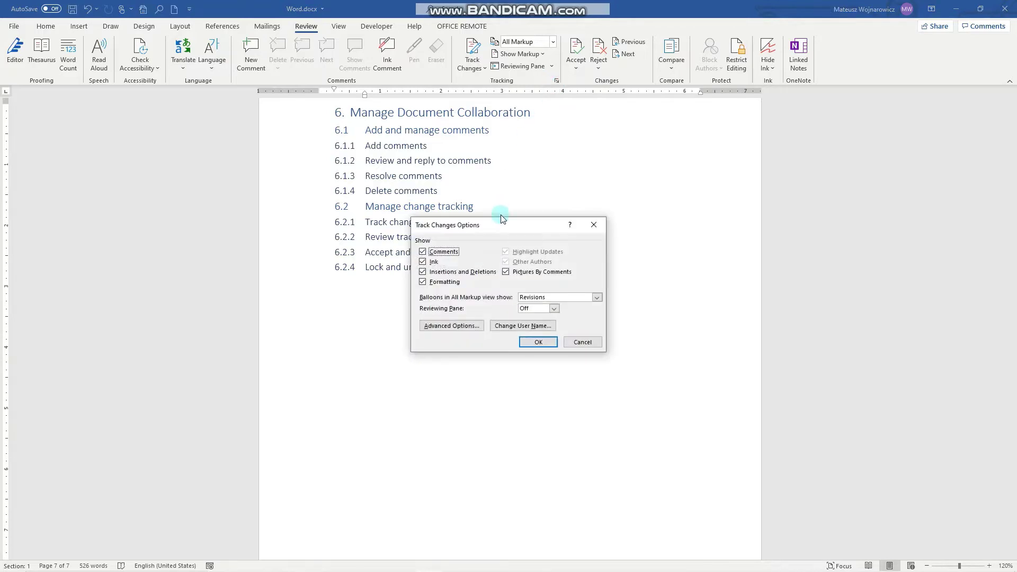
left_click_drag(503, 219, 586, 158)
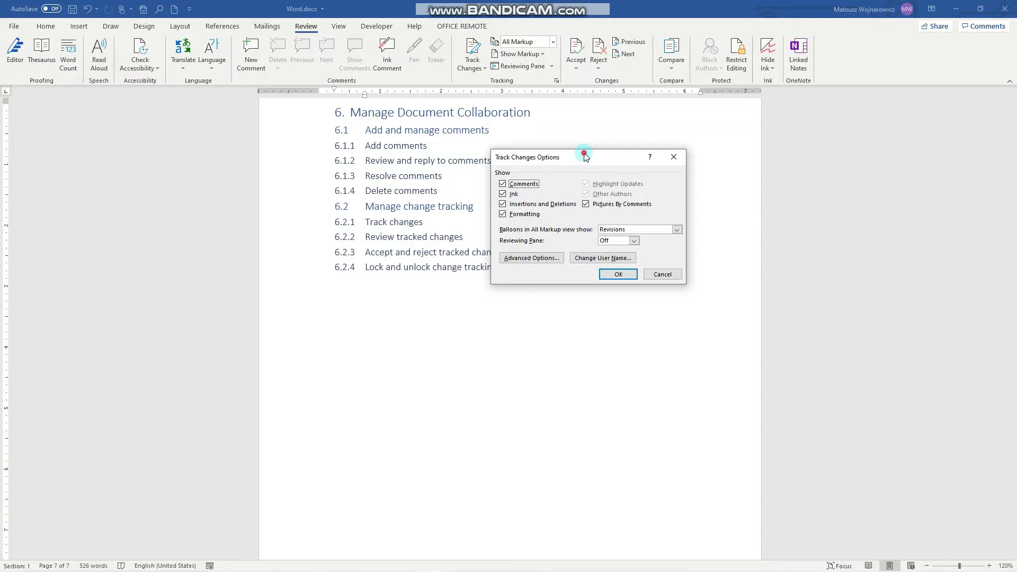
left_click_drag(585, 158, 583, 143)
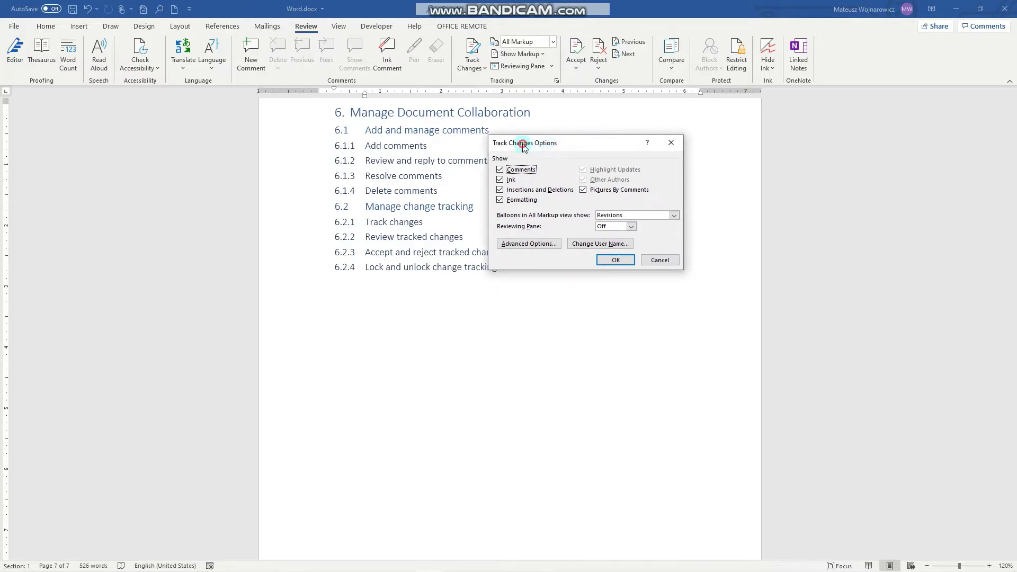
left_click_drag(523, 145, 489, 138)
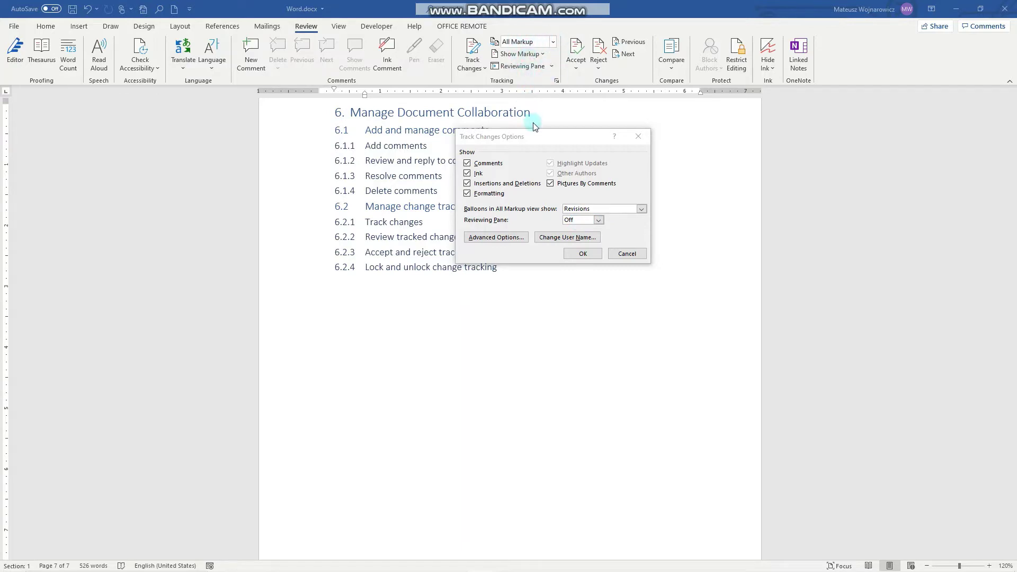
Step: Inspect Advanced Track Changes Options and the user name setting, then cancel without changes
left_click(519, 236)
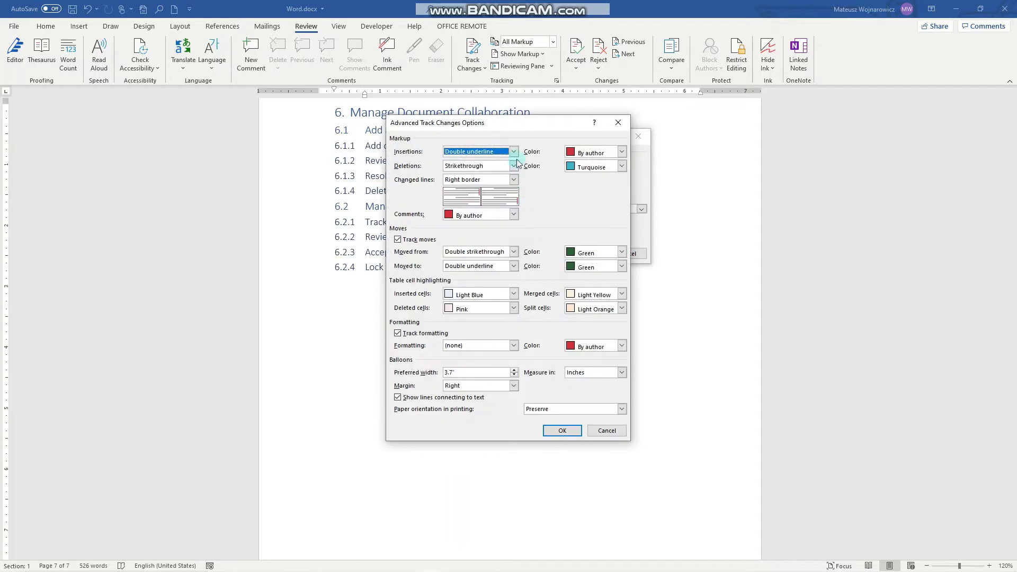
left_click_drag(493, 127, 601, 62)
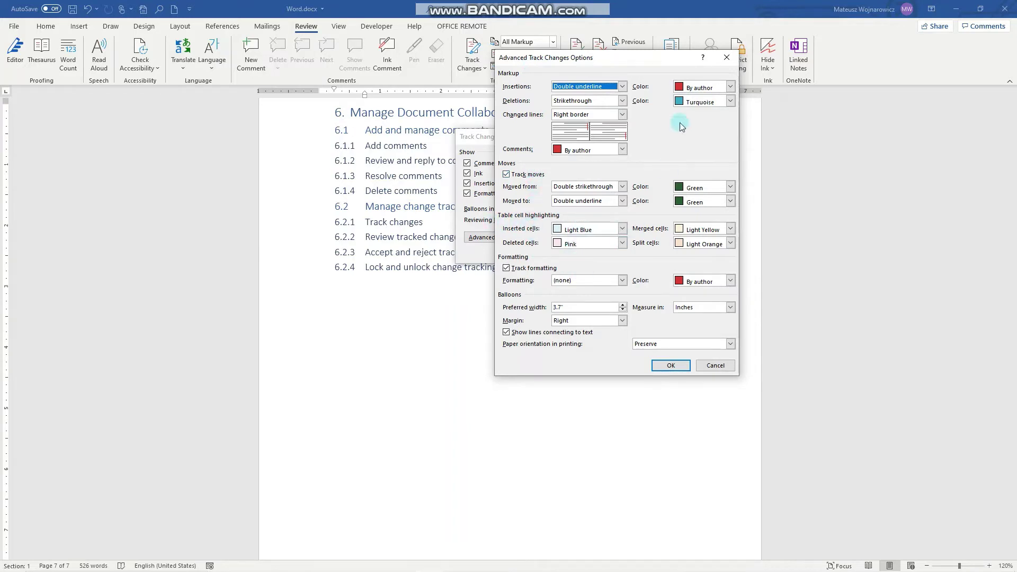
left_click(724, 61)
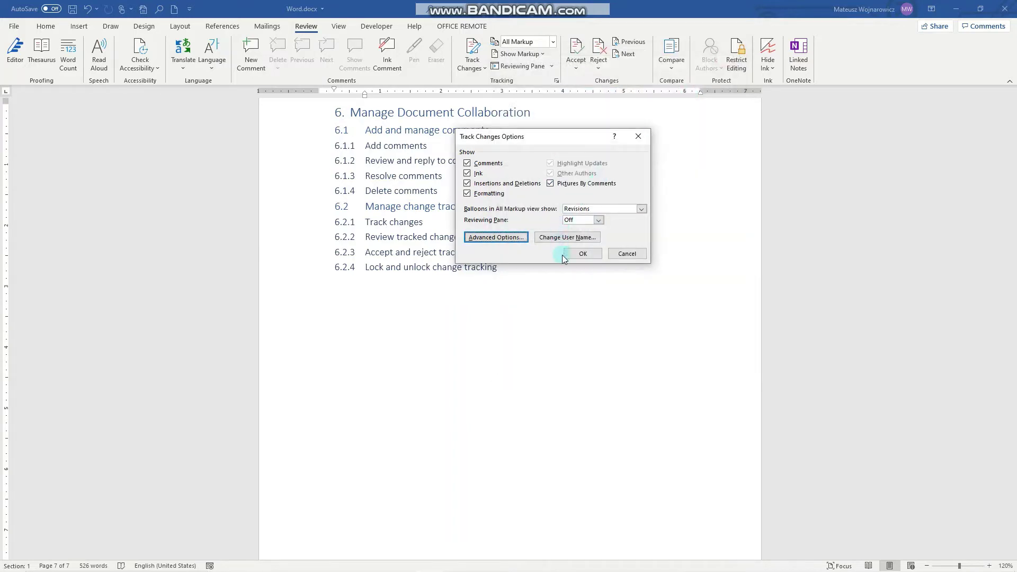
left_click(577, 243)
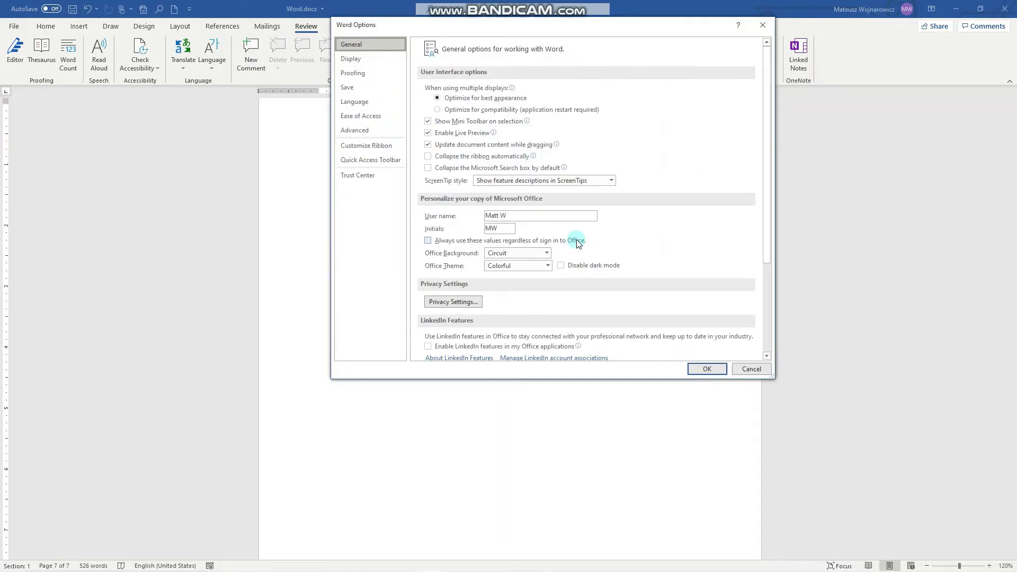
left_click(757, 27)
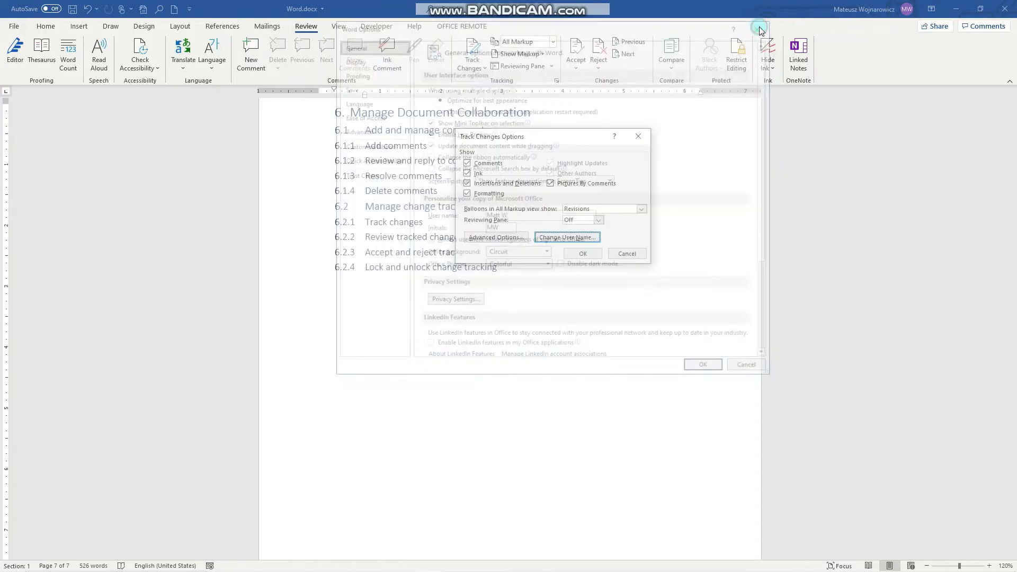
left_click(627, 254)
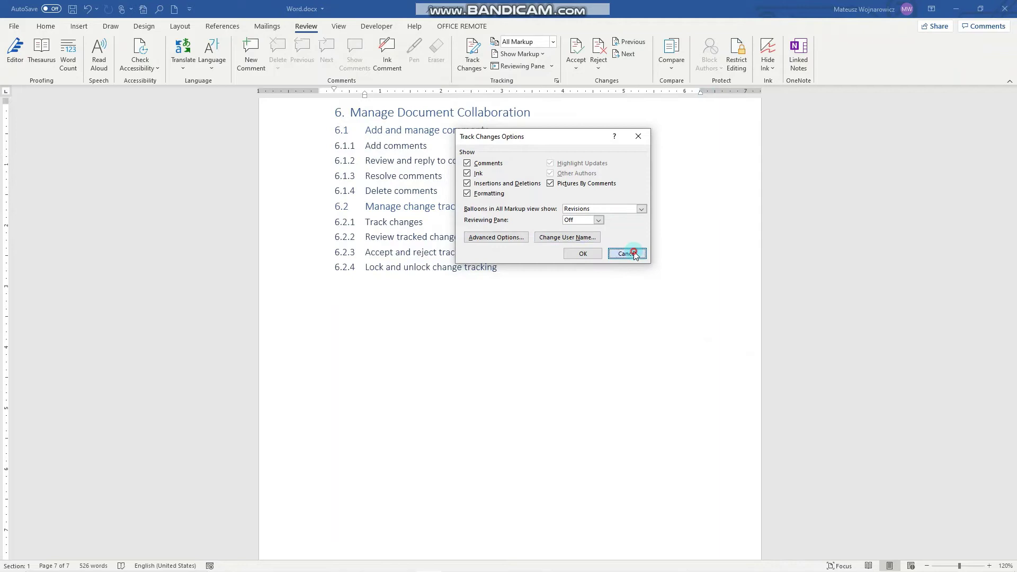
Step: Switch on Track Changes from the Review tab's Track Changes dropdown
left_click(485, 68)
left_click(488, 84)
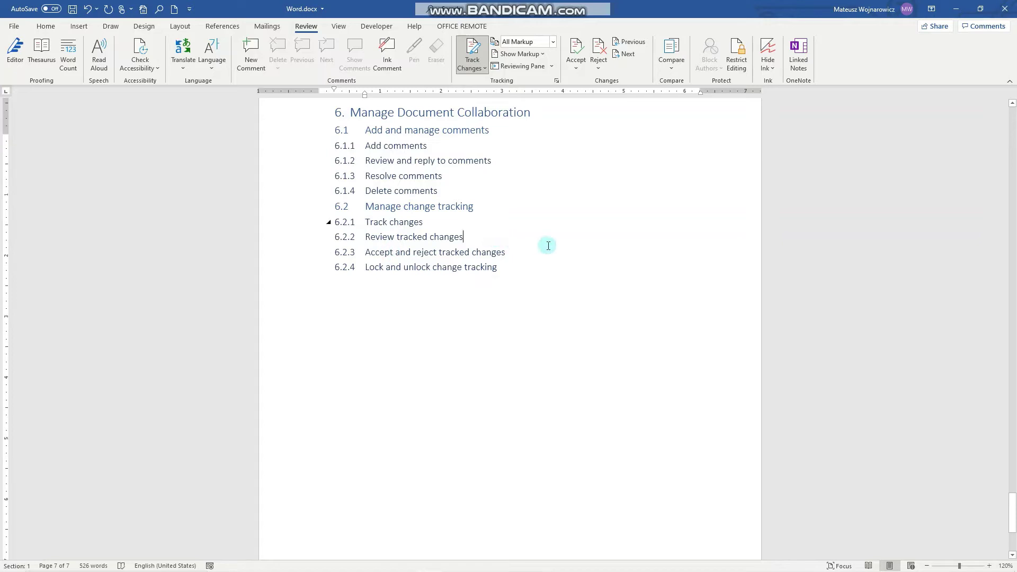
Step: Add a comment 'c' on the word 'comments' in heading 6.1
scroll(544, 243, "up", 3)
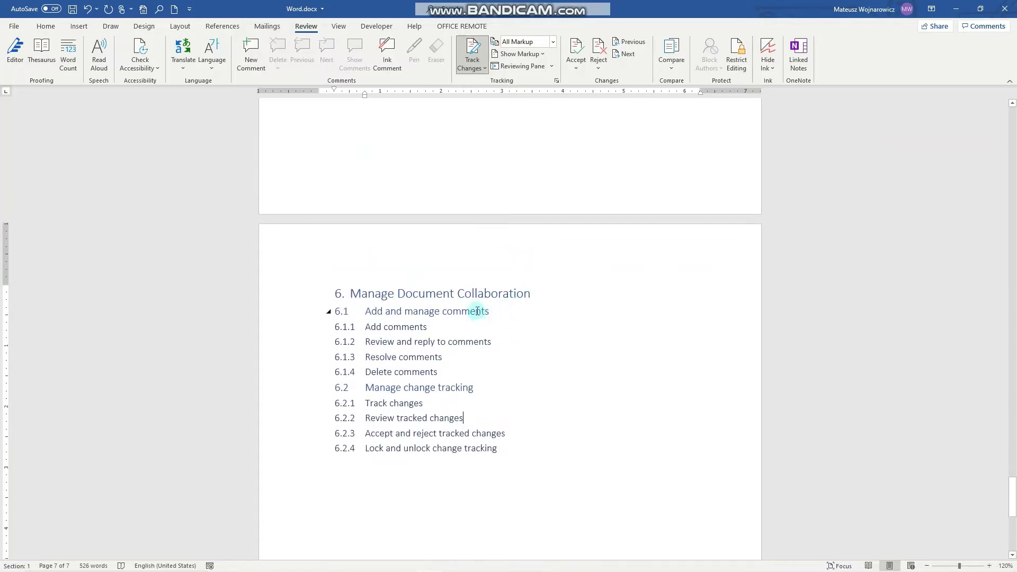
double_click(471, 311)
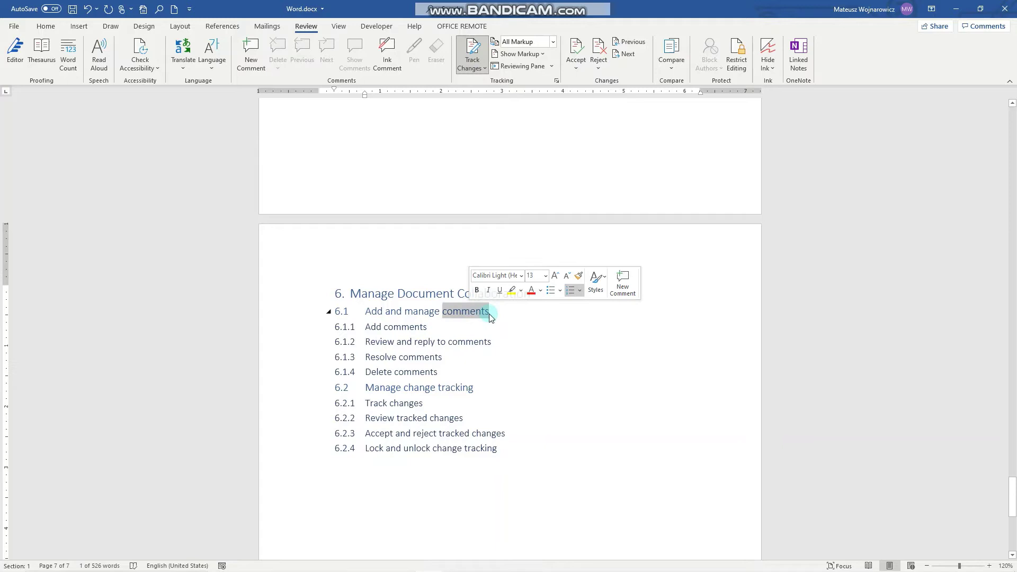
right_click(471, 312)
left_click(645, 278)
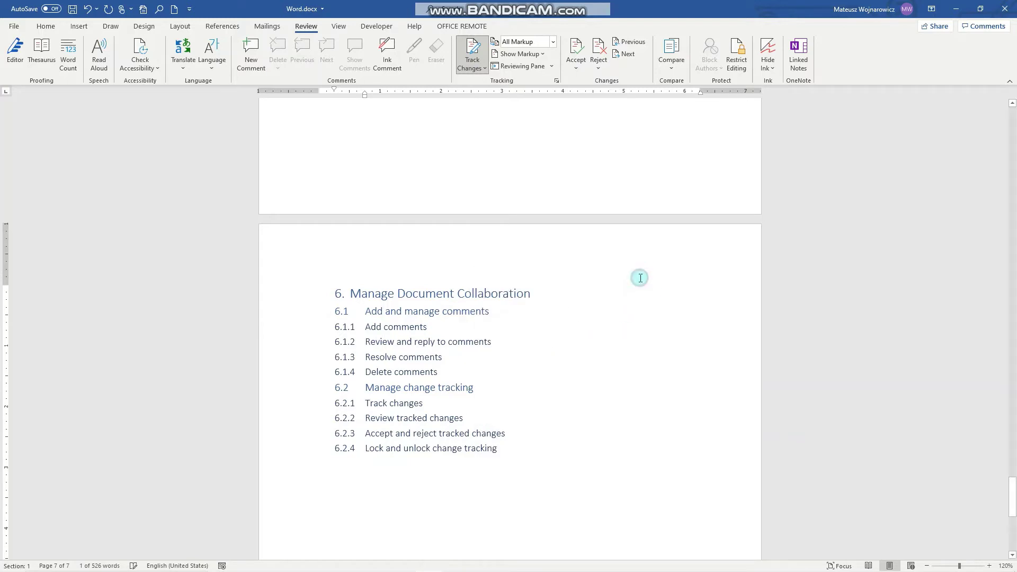
type("c")
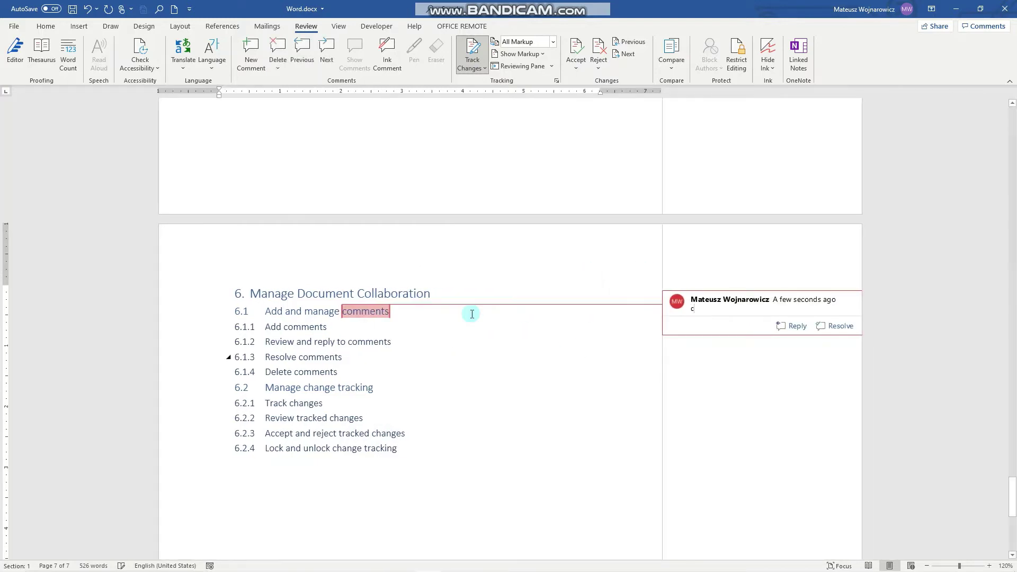
Step: Delete 'comments' from line 6.1.1 and insert 'and comments' at the end of 6.1.2
double_click(304, 327)
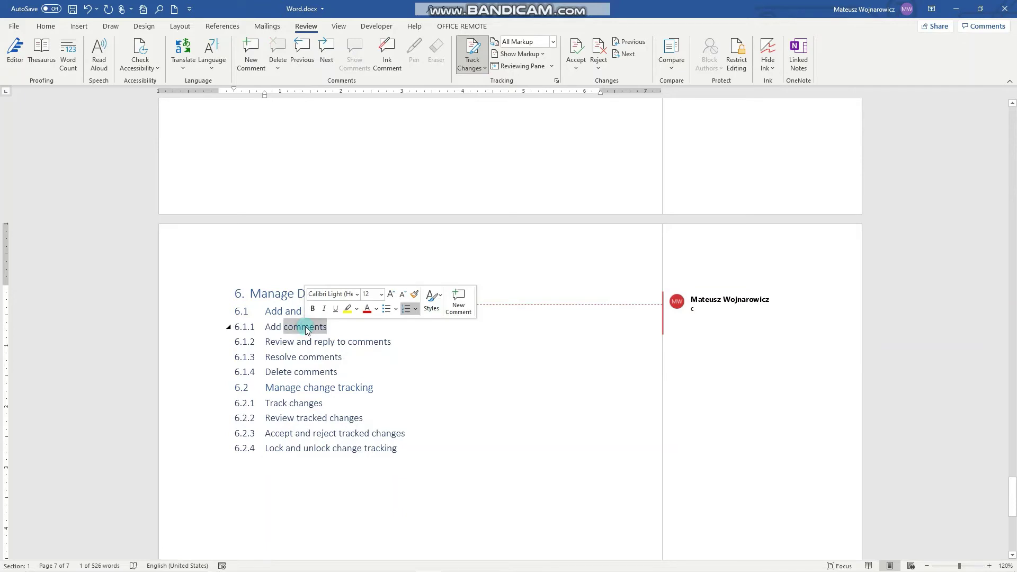
key("Delete")
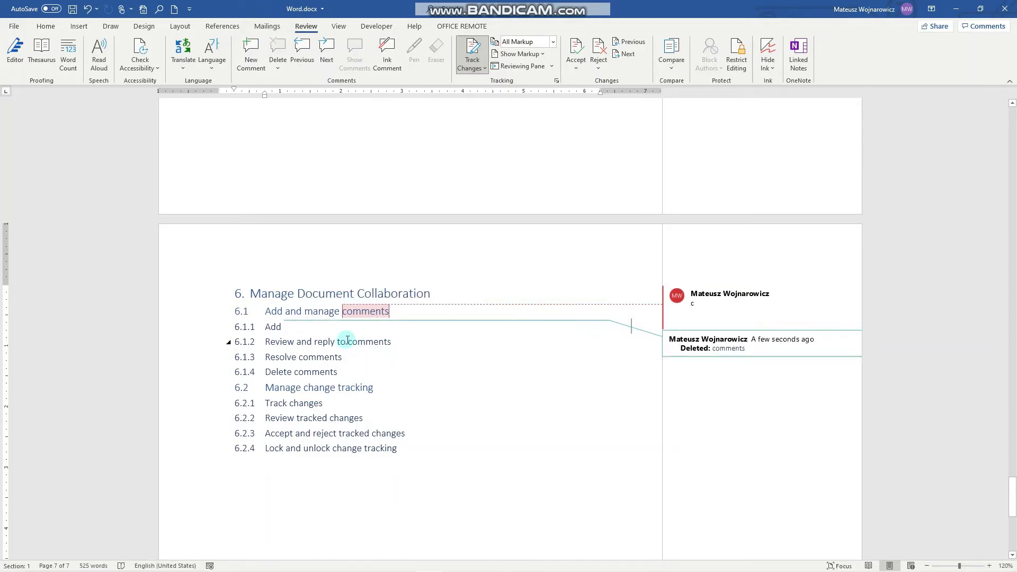
left_click(397, 343)
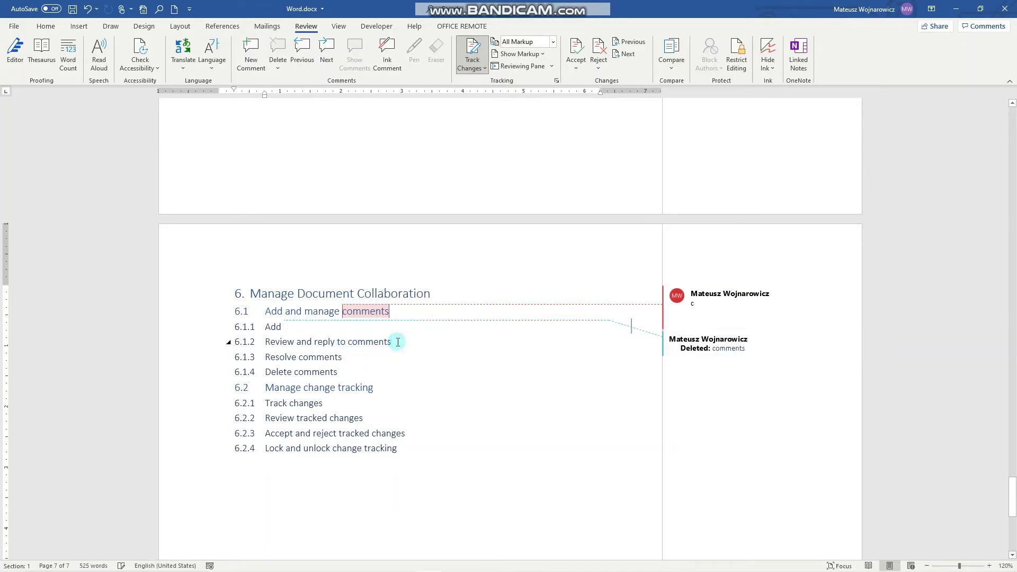
type("and comments")
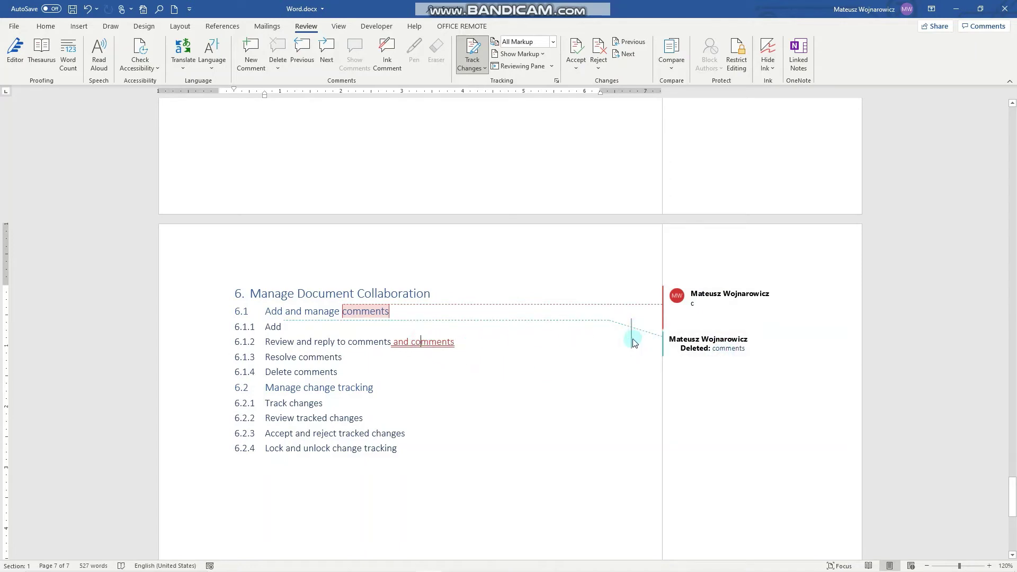
left_click(553, 42)
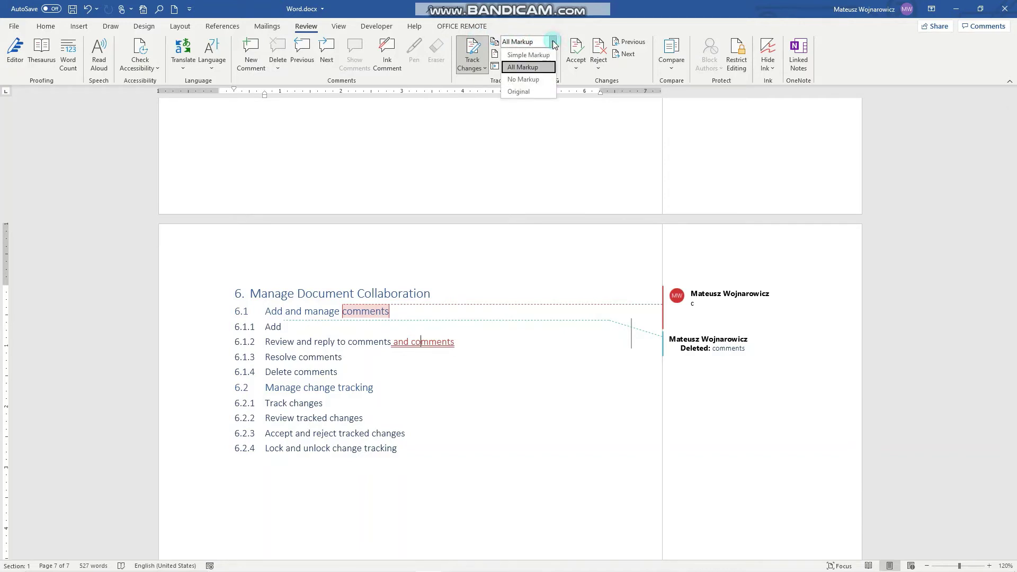
left_click(527, 55)
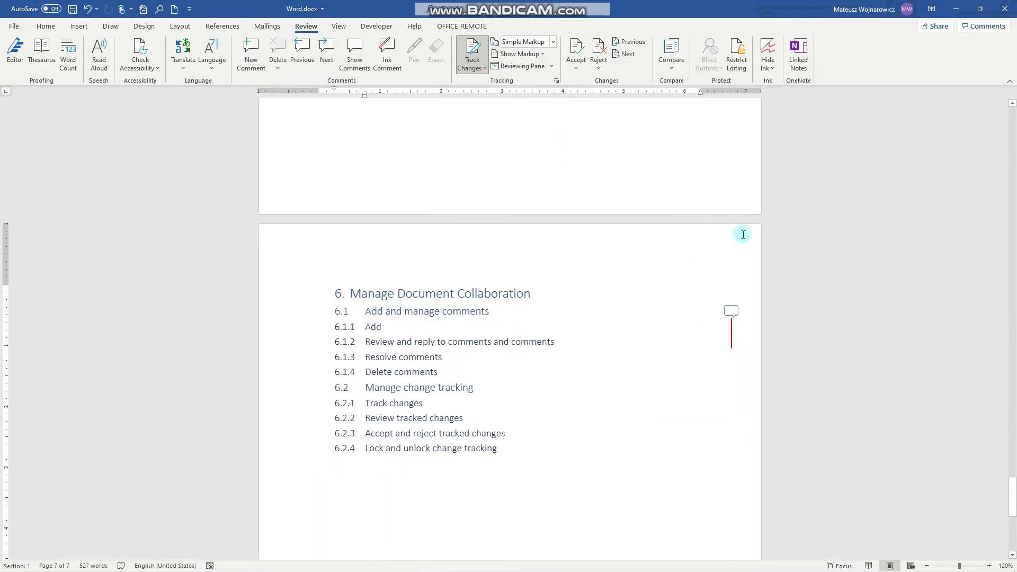
left_click(731, 310)
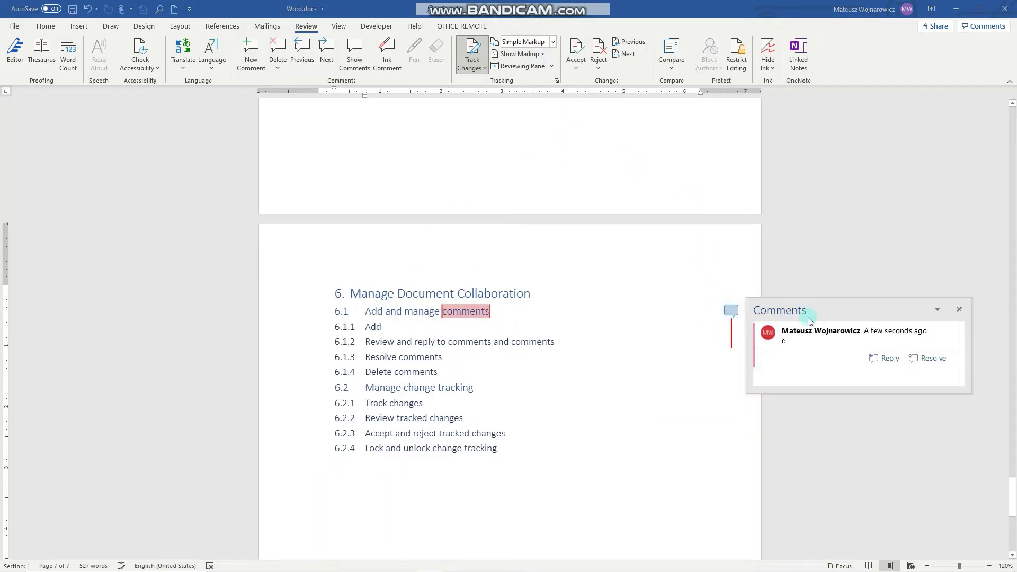
left_click(959, 310)
left_click(353, 326)
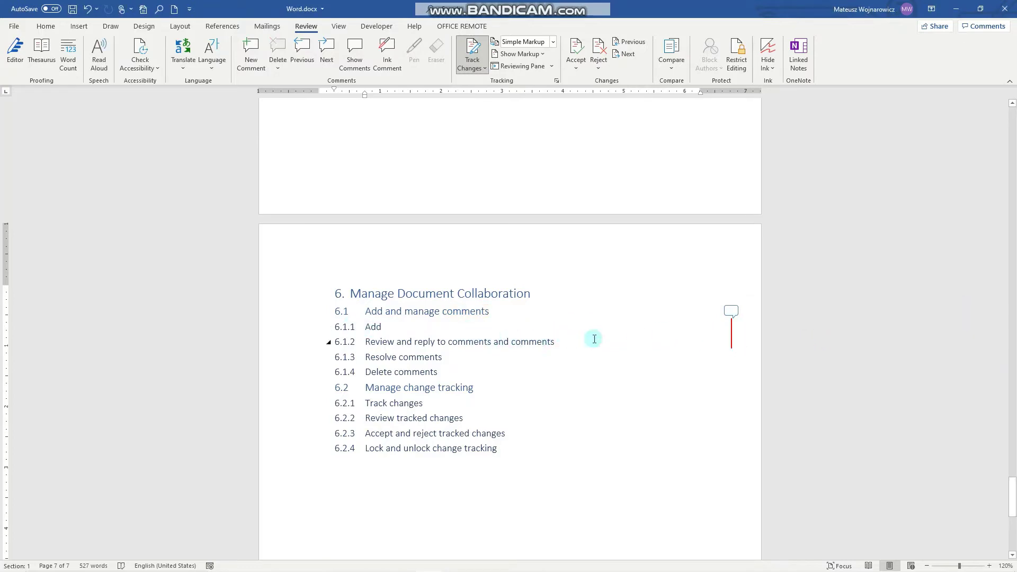
left_click(731, 337)
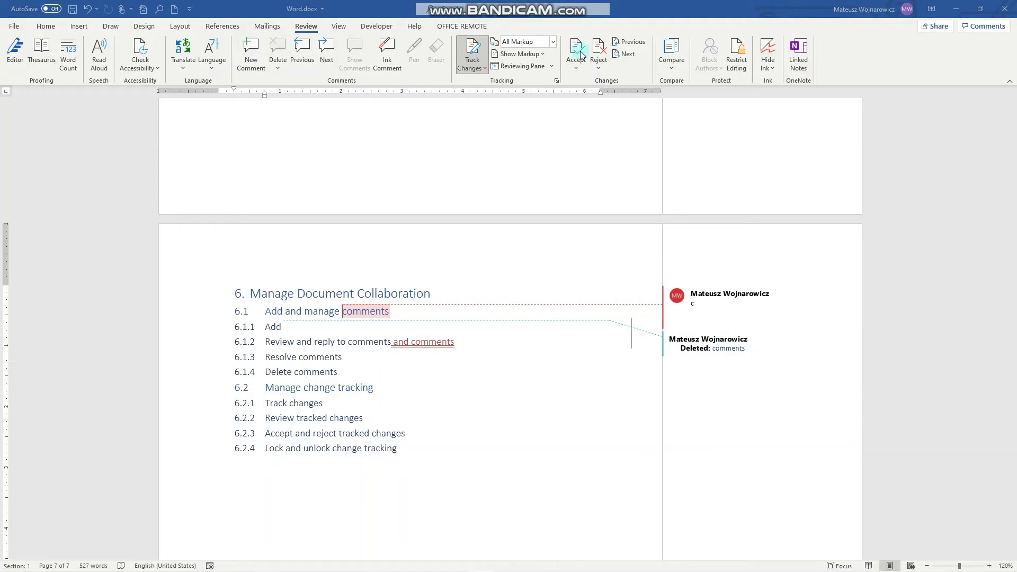
left_click(553, 67)
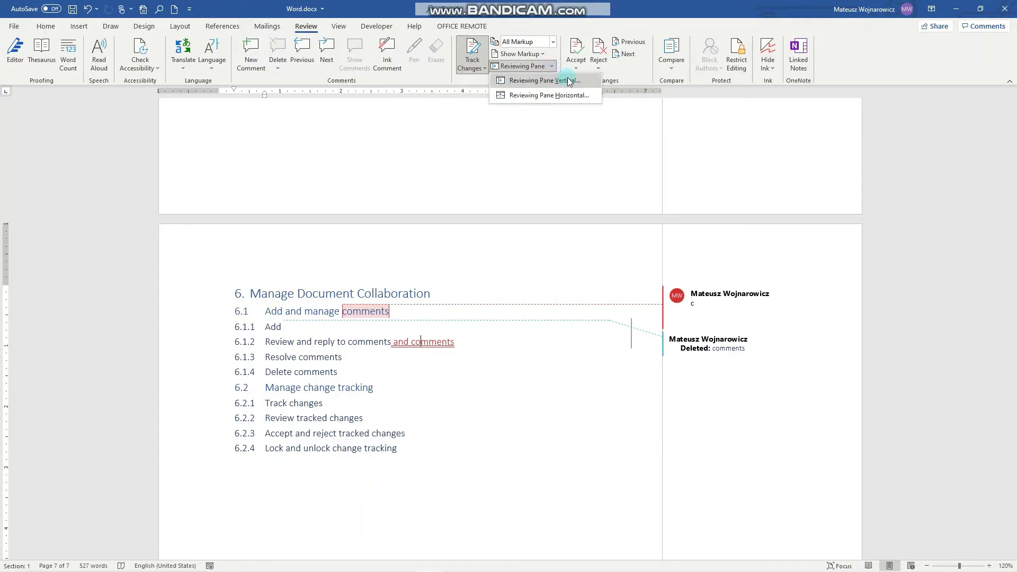
left_click(564, 81)
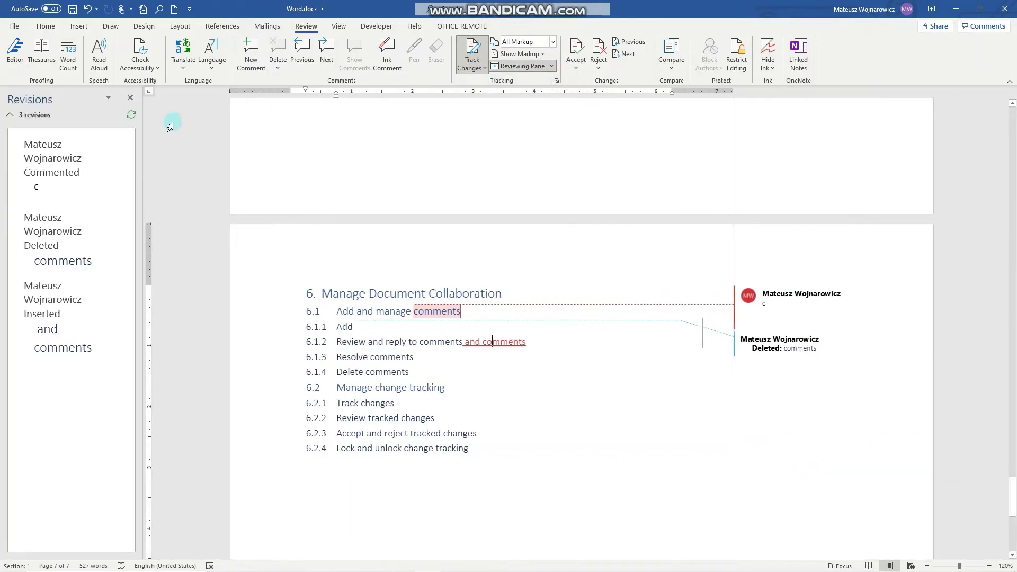
left_click(65, 145)
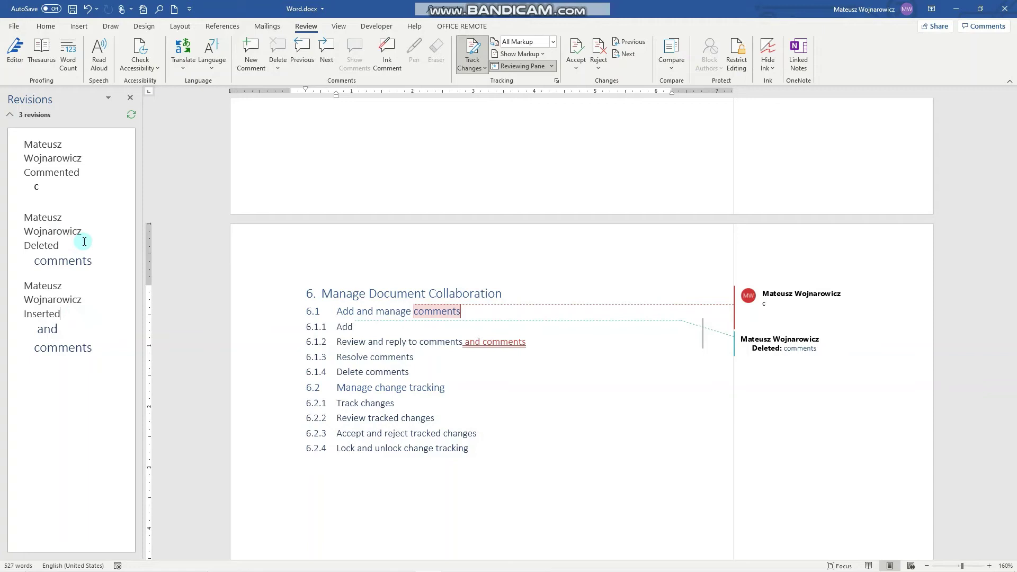
left_click(740, 349)
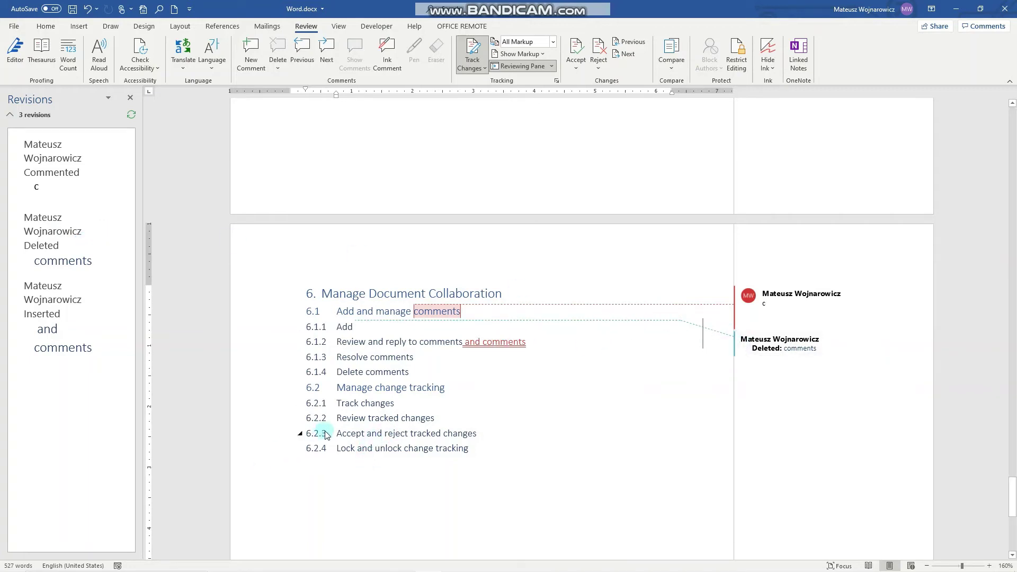
left_click(350, 432)
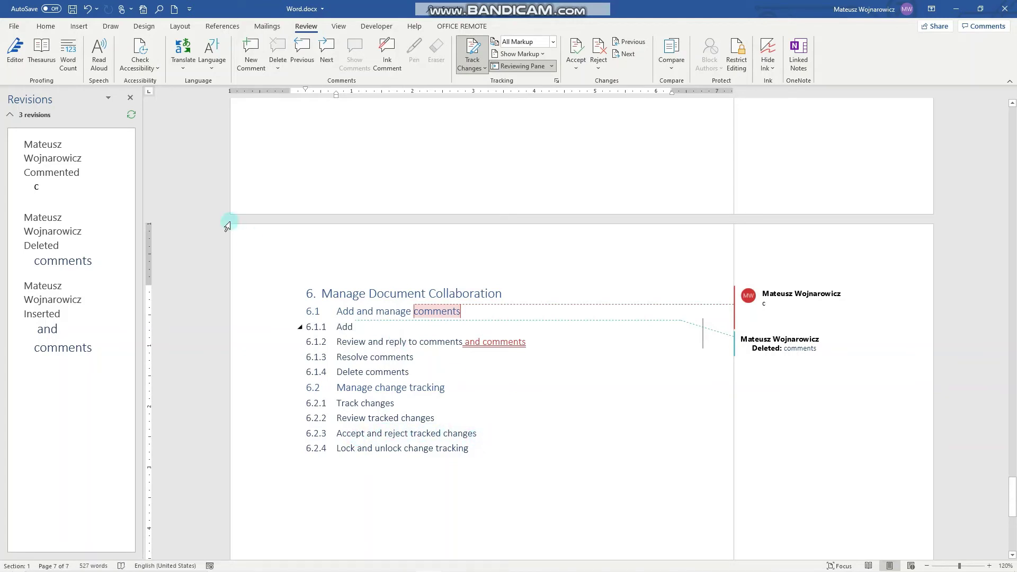
Step: Reject the comment and the 6.1.1 deletion, and accept the 'and comments' insertion in 6.1.2
left_click(117, 182)
left_click(99, 164)
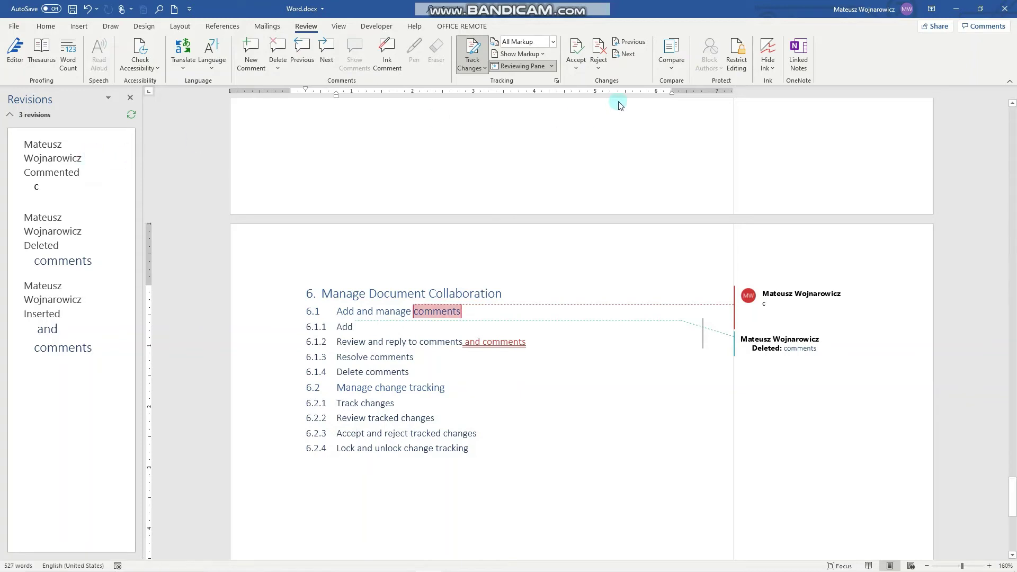
left_click(608, 48)
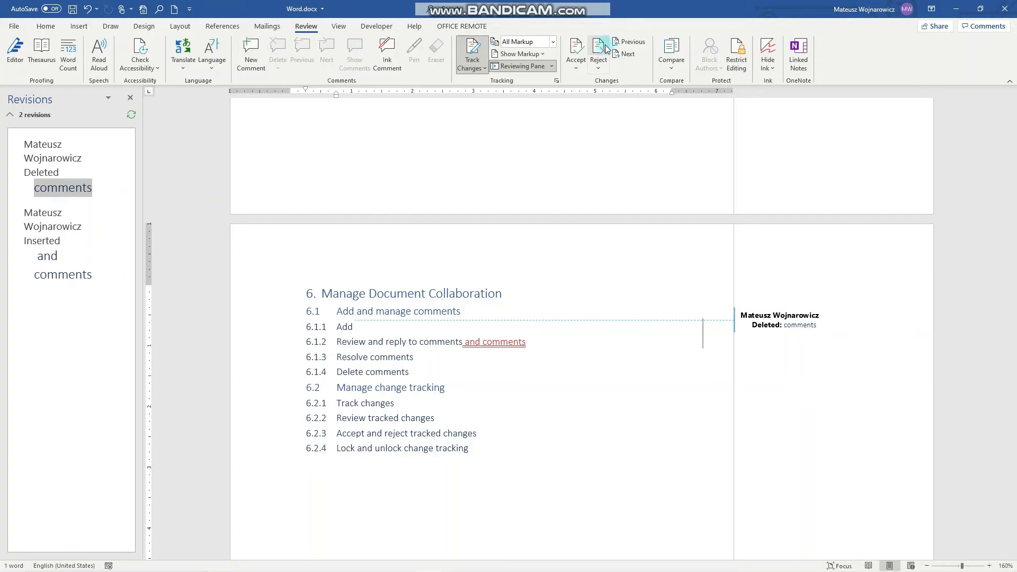
left_click(607, 47)
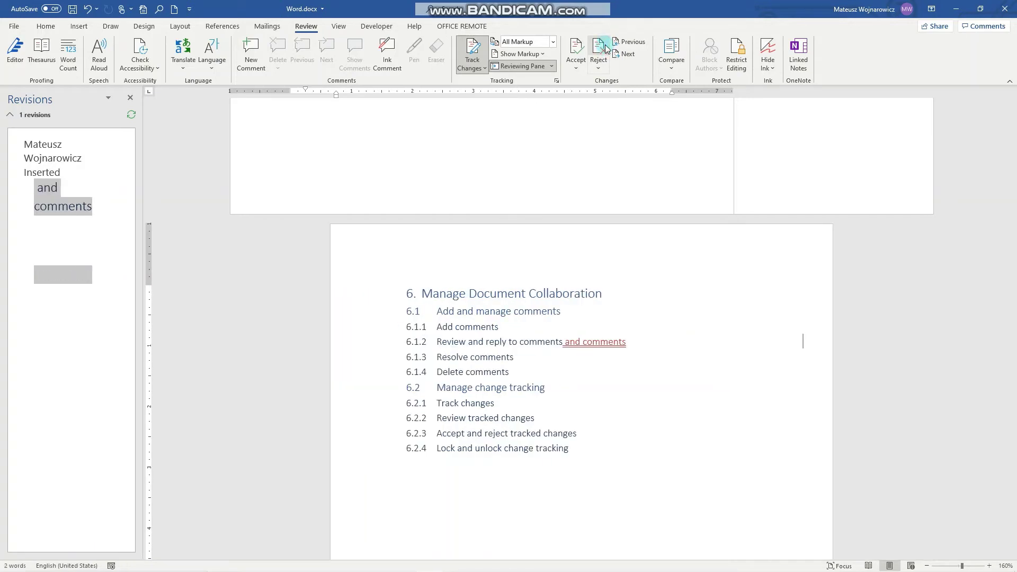
left_click(576, 48)
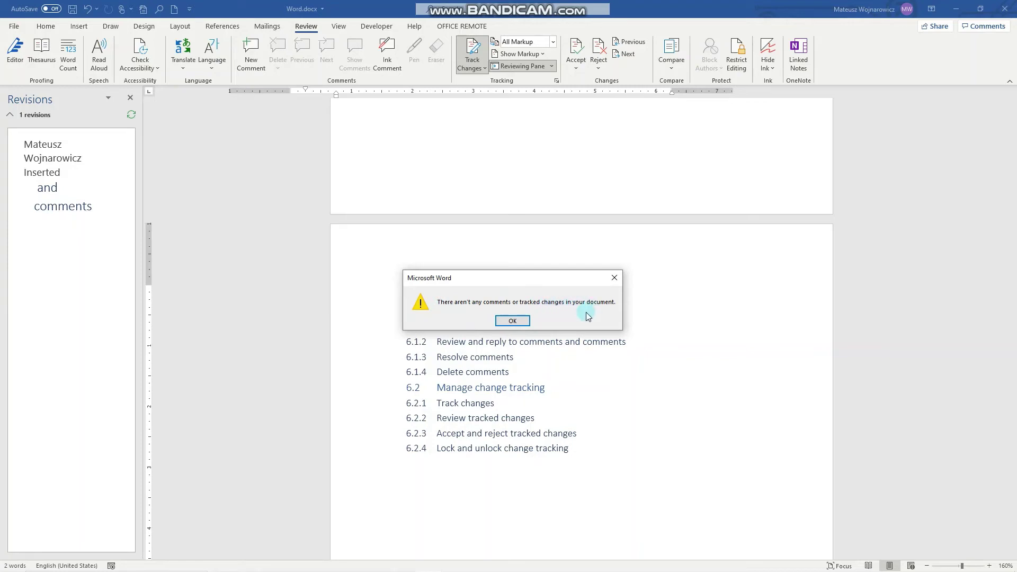
Step: Undo the three review actions to restore the comment, deletion and insertion revisions
left_click(515, 321)
left_click(581, 71)
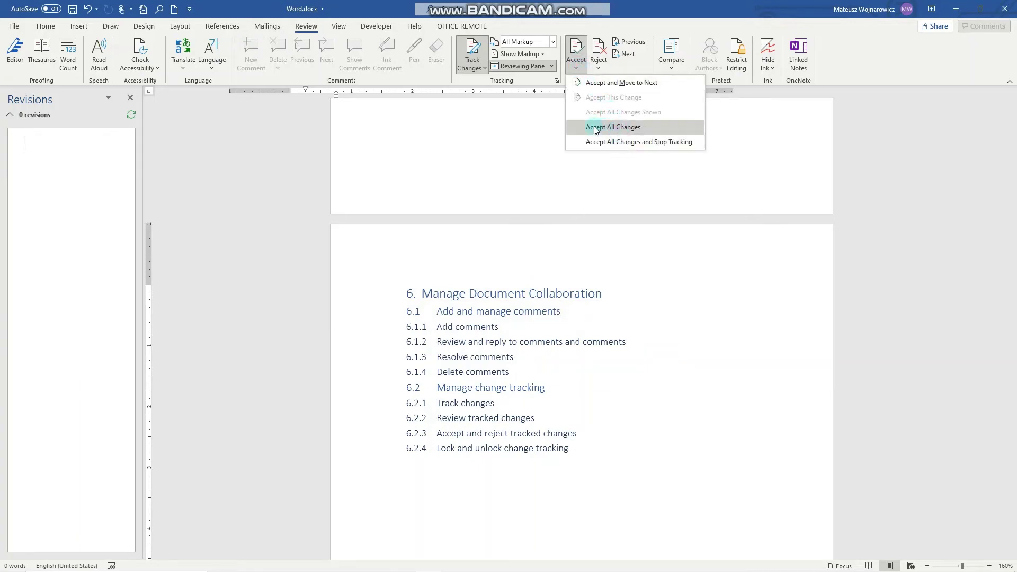
left_click(621, 82)
left_click(604, 67)
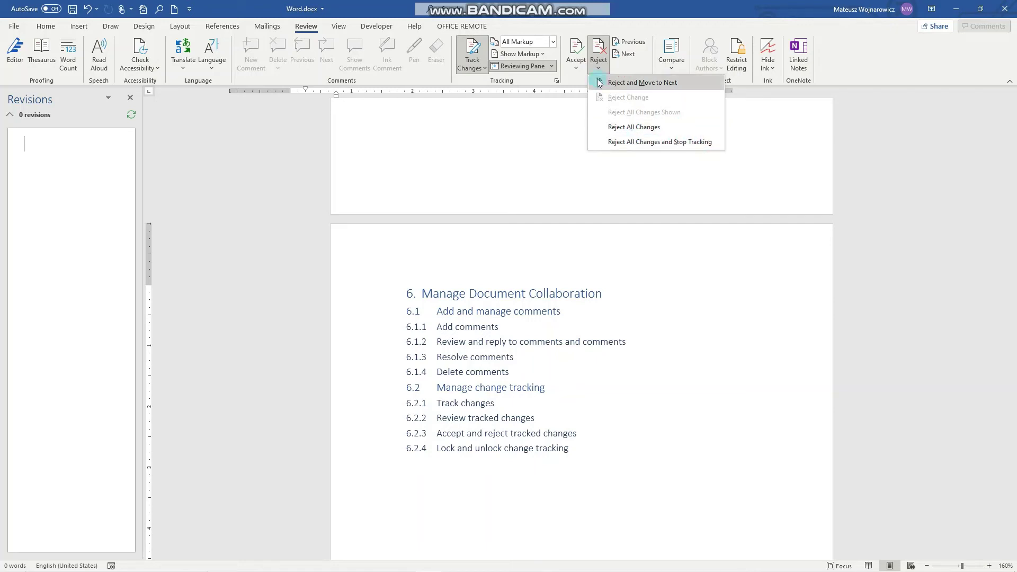
left_click(88, 10)
left_click(88, 10)
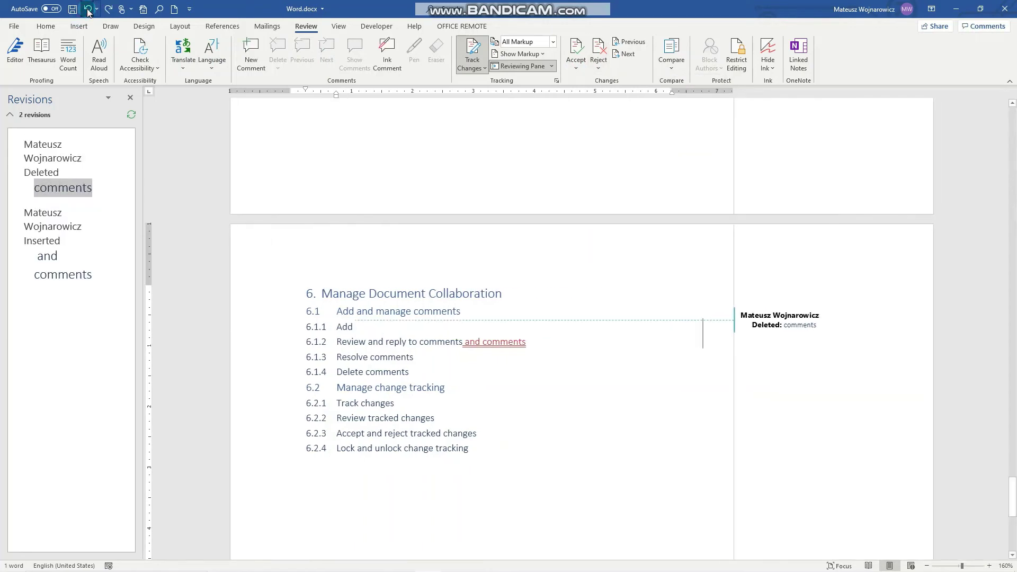
left_click(88, 9)
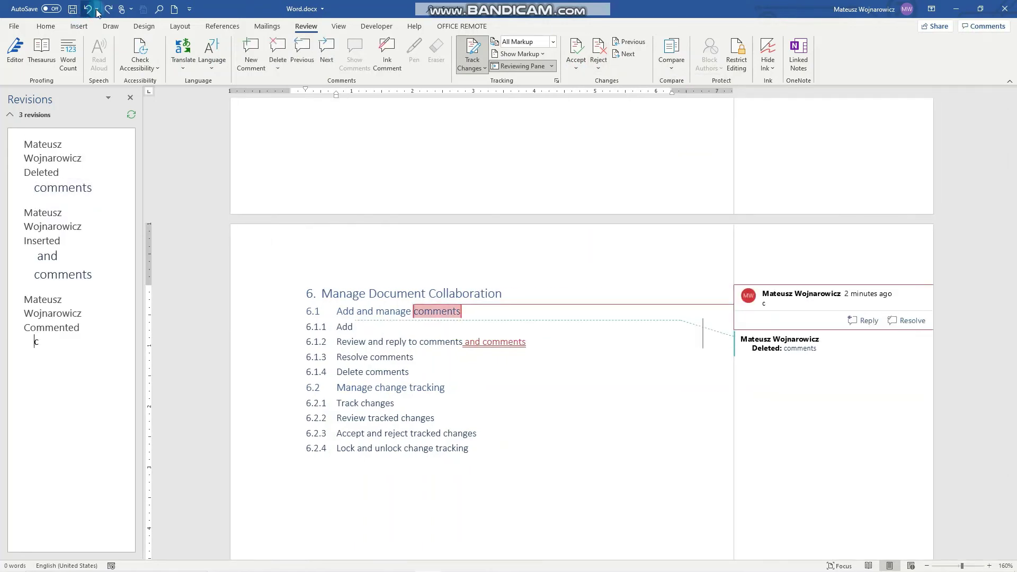
Step: Reject all changes and stop tracking, then reject the remaining comment
left_click(599, 68)
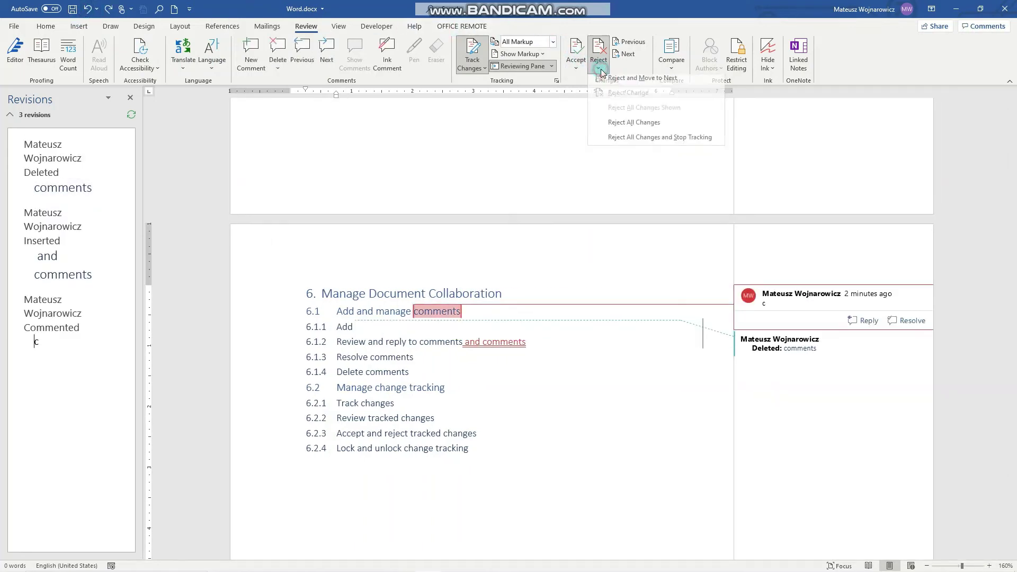
left_click(647, 142)
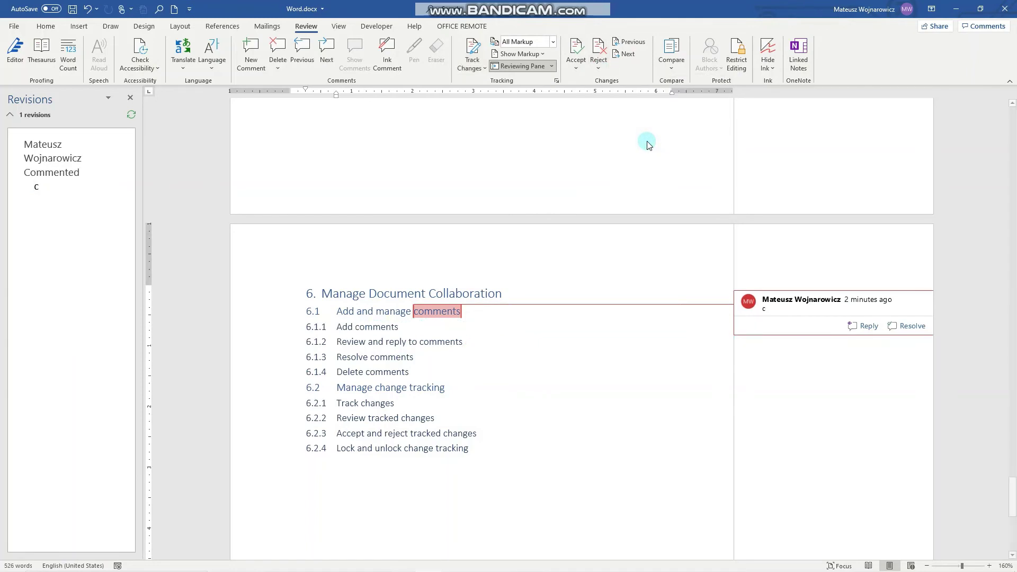
left_click(598, 63)
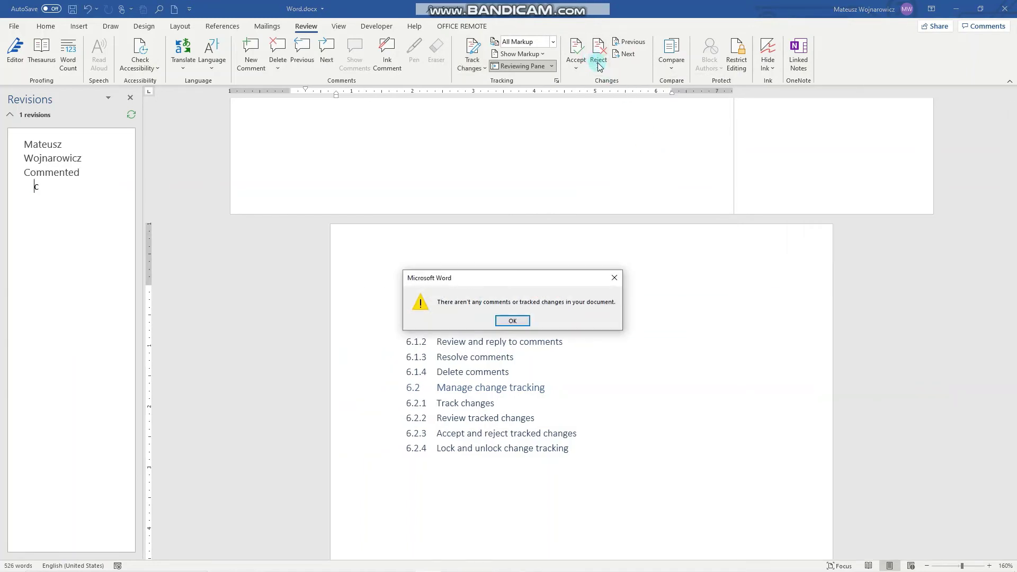
left_click(618, 276)
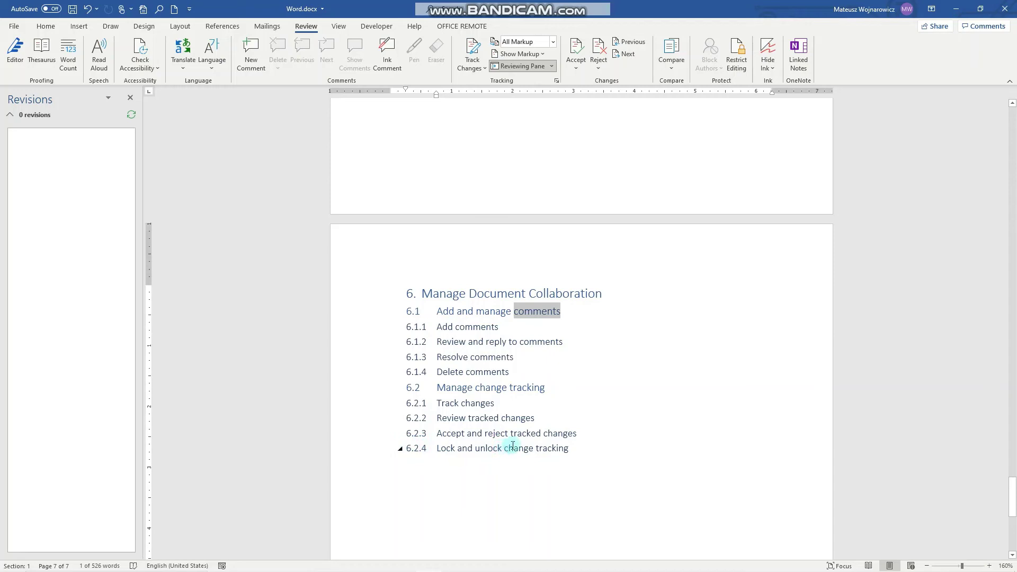
Step: Turn Track Changes on and lock tracking with a password entered and confirmed twice
left_click(473, 49)
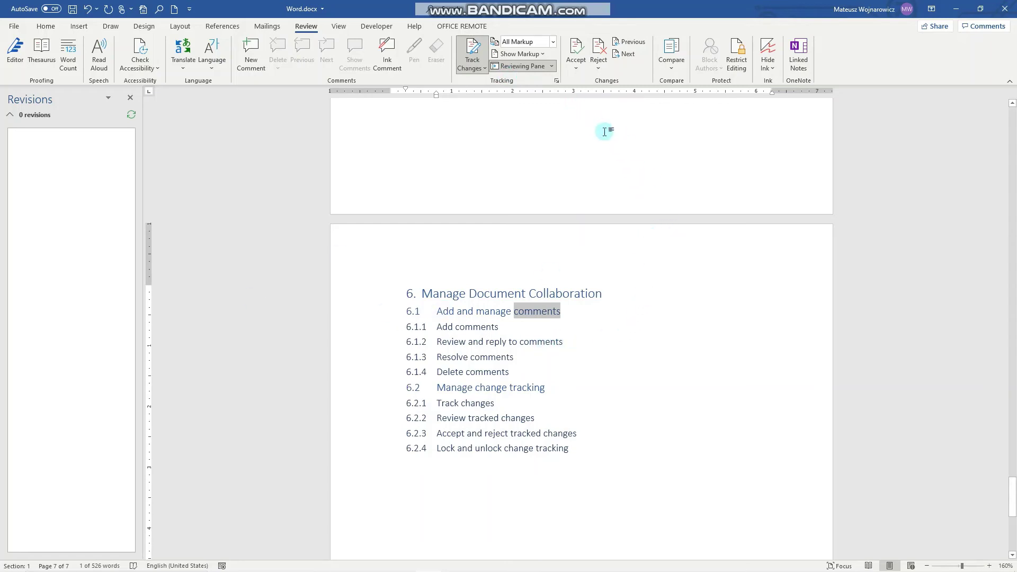
left_click(469, 68)
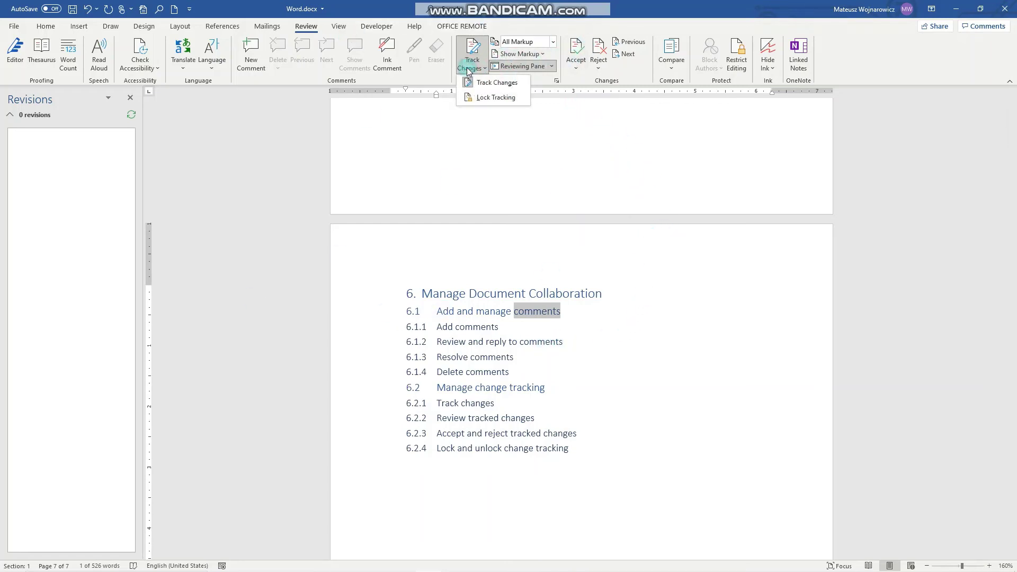
left_click(484, 98)
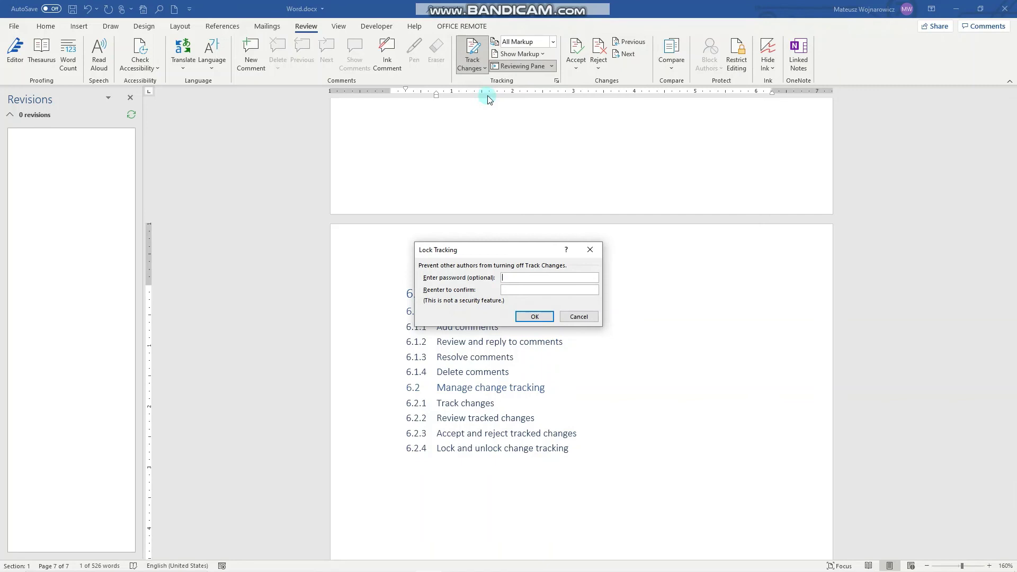
type("1")
left_click(561, 293)
type("1")
left_click(535, 317)
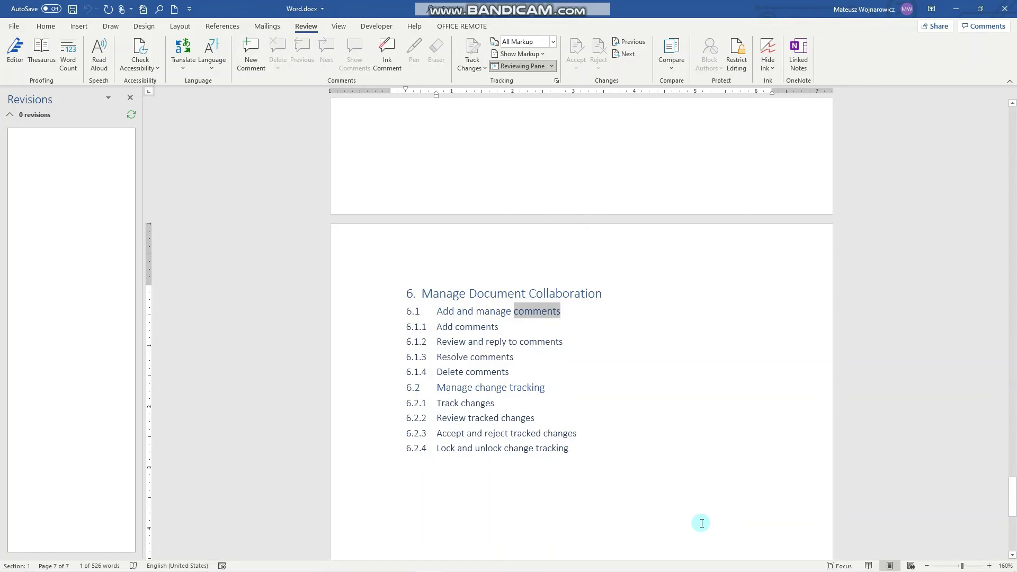
Step: Confirm tracking can't be switched off, then delete 'comments' from line 6.1.2 as a tracked change
left_click(472, 68)
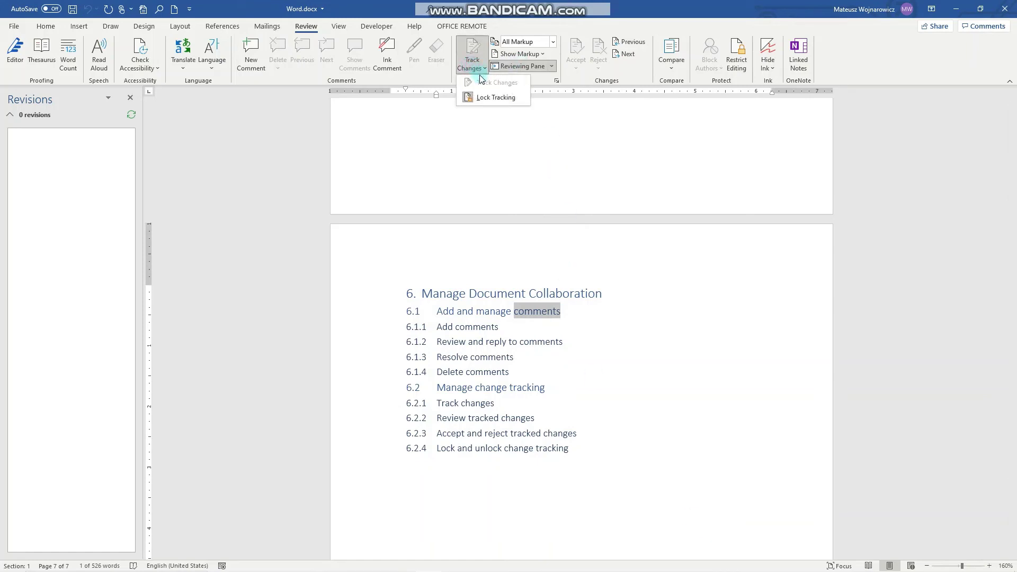
left_click(565, 394)
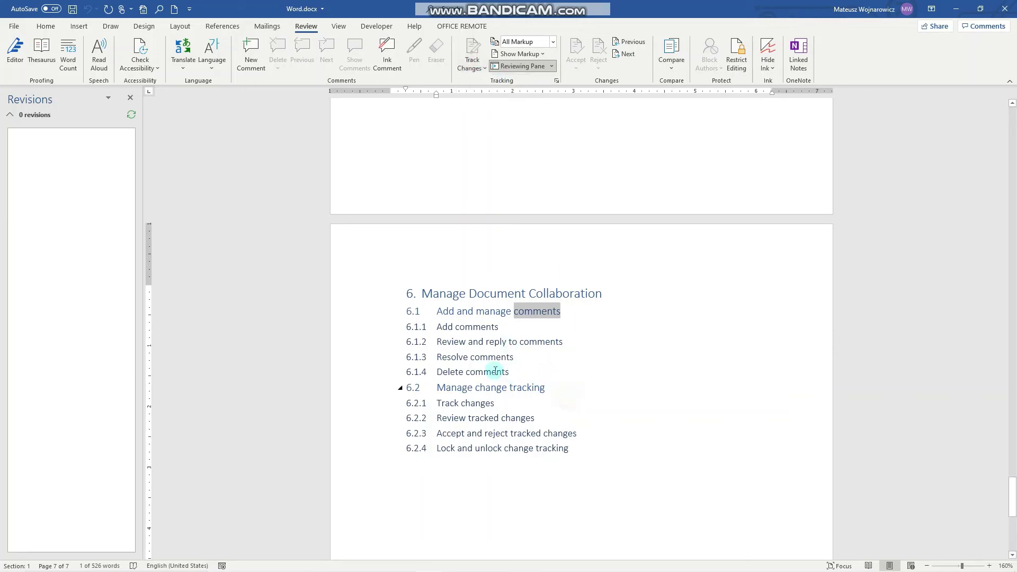
left_click(549, 341)
double_click(549, 341)
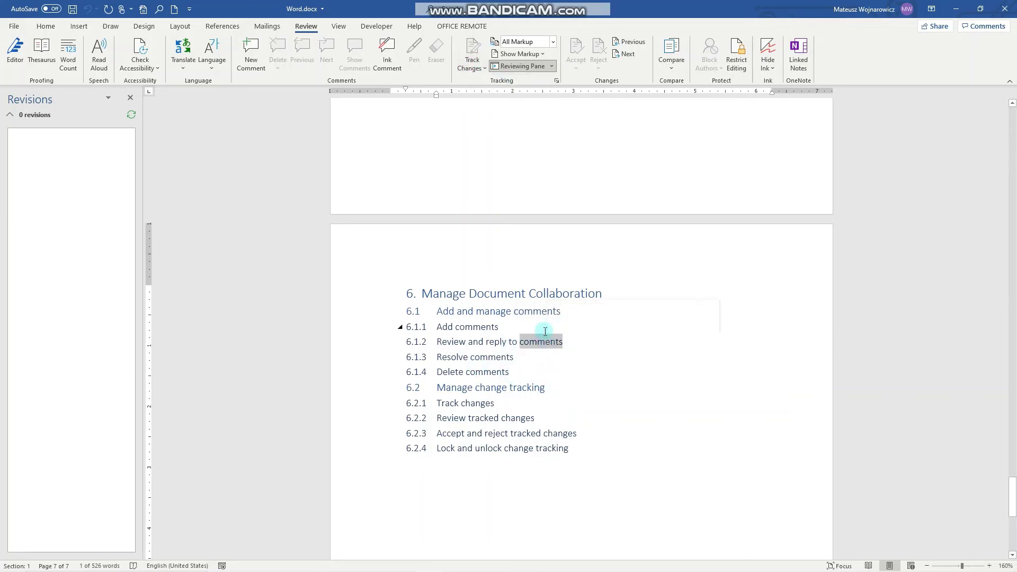
key("Delete")
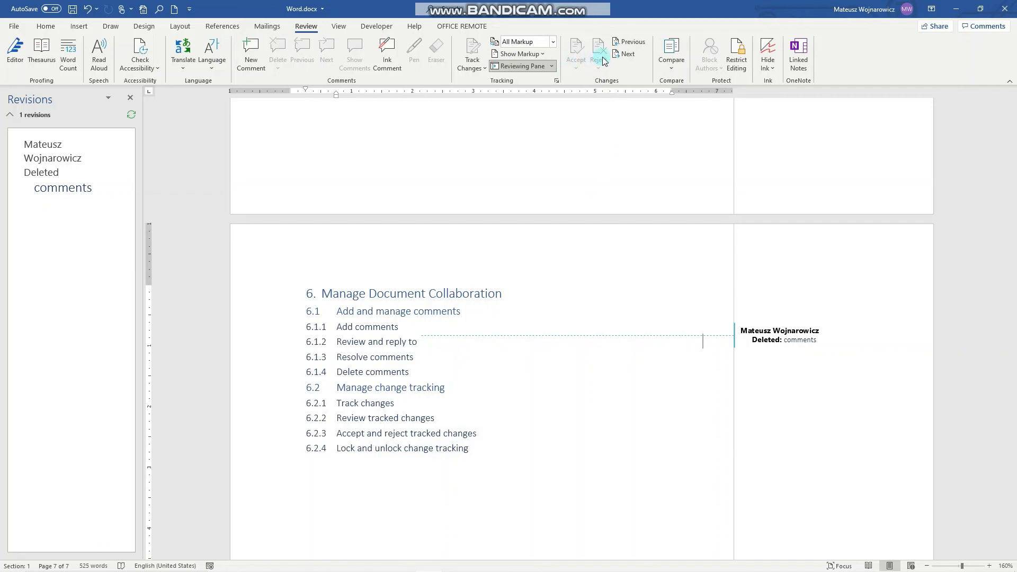
Step: Unlock tracking by entering the lock password in the Unlock Tracking dialog
left_click(475, 70)
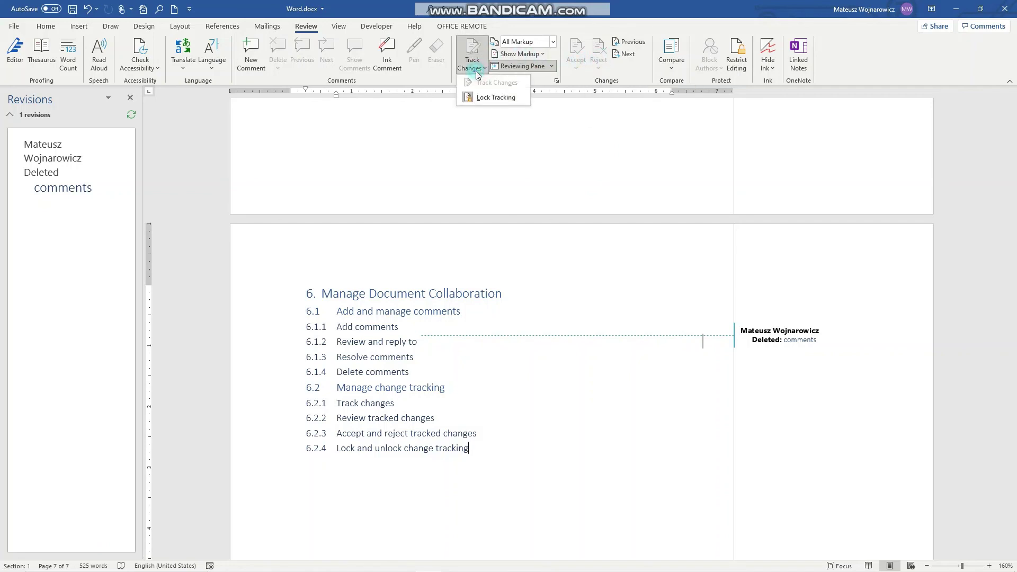
left_click(499, 99)
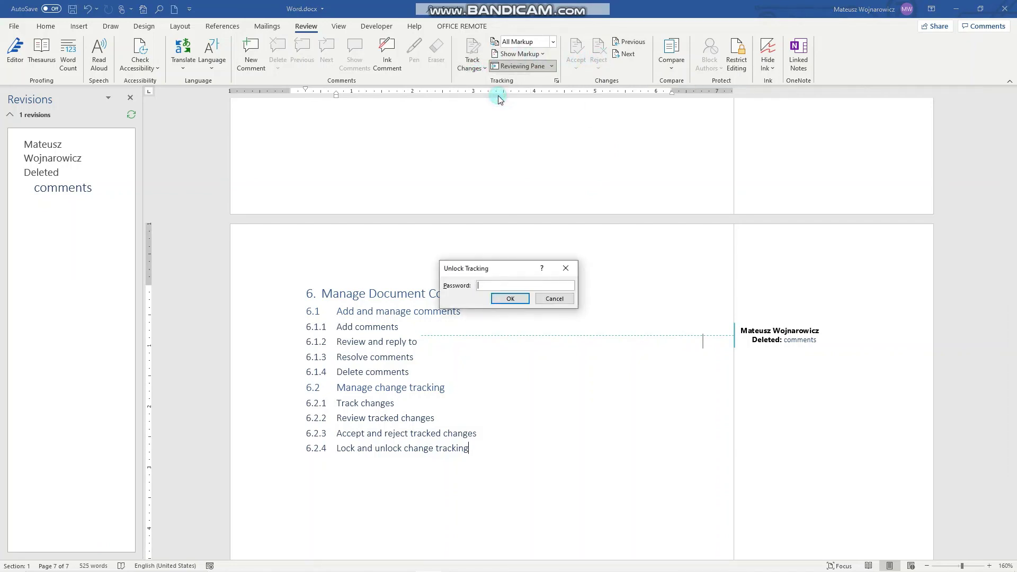
type("*")
key("Return")
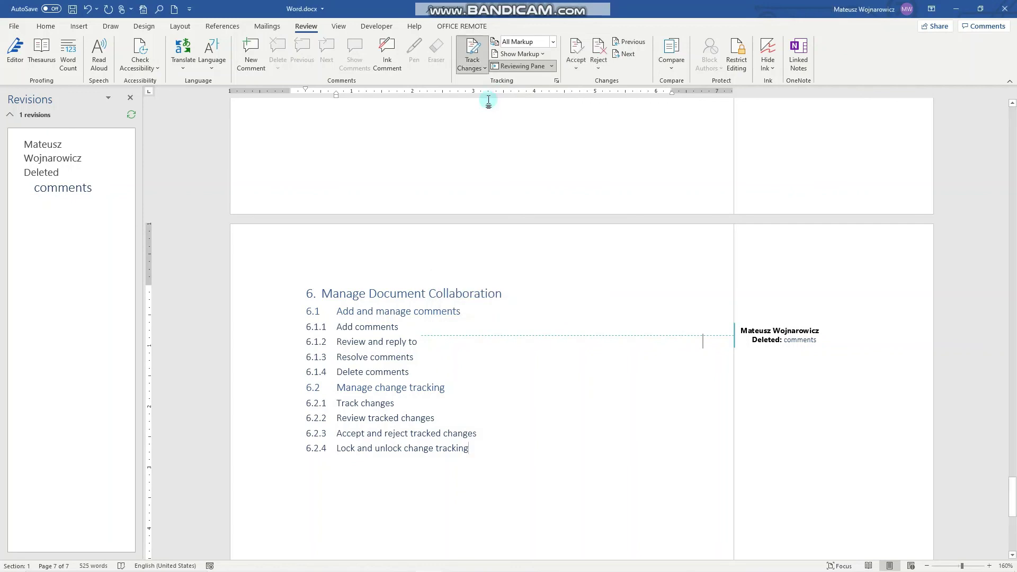